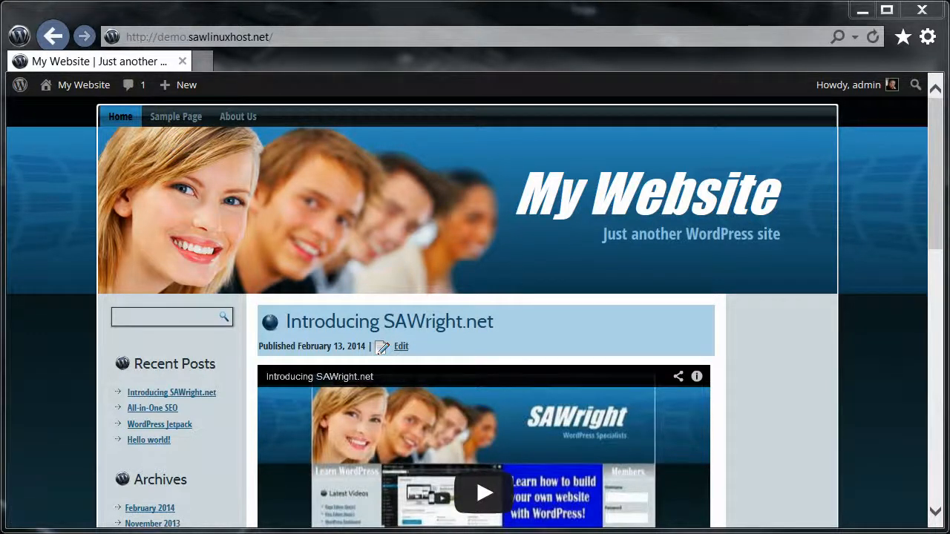
pyautogui.click(76, 89)
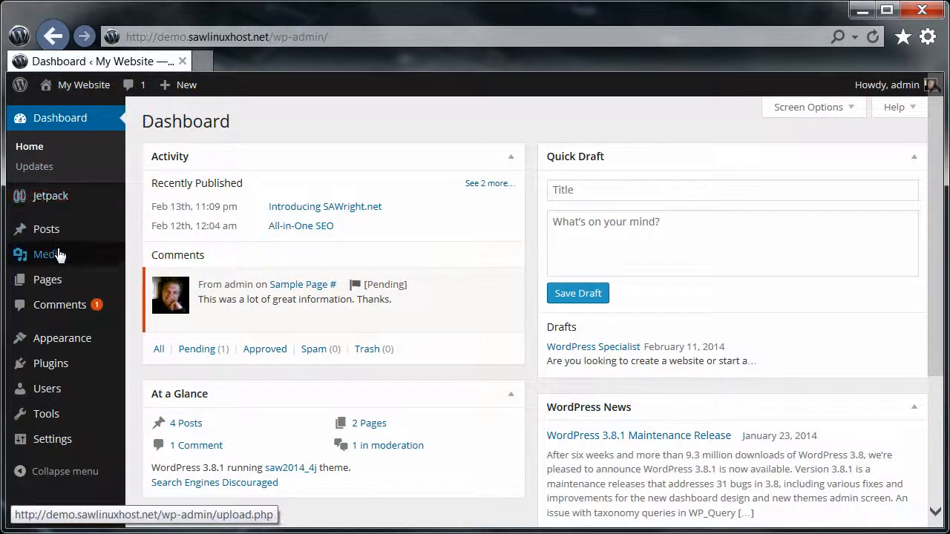
pyautogui.moveTo(58, 257)
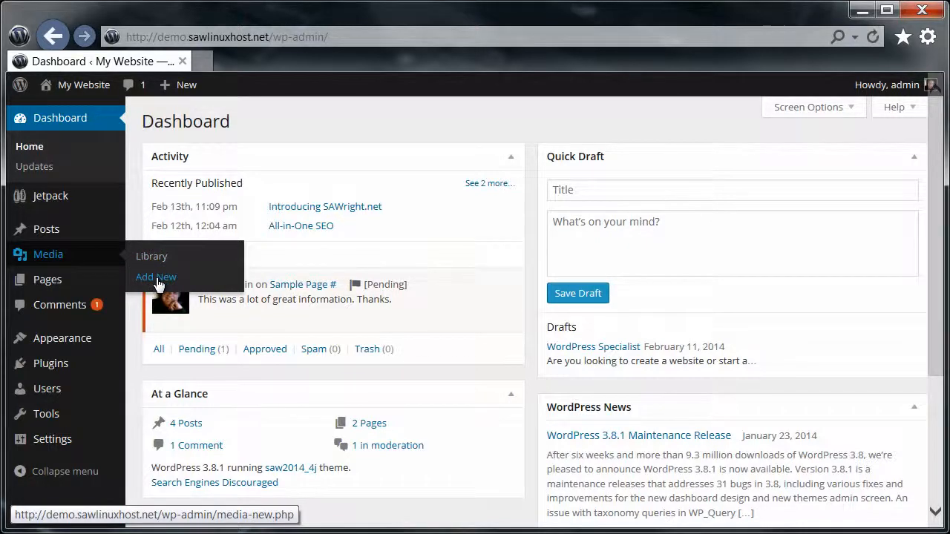
pyautogui.click(156, 278)
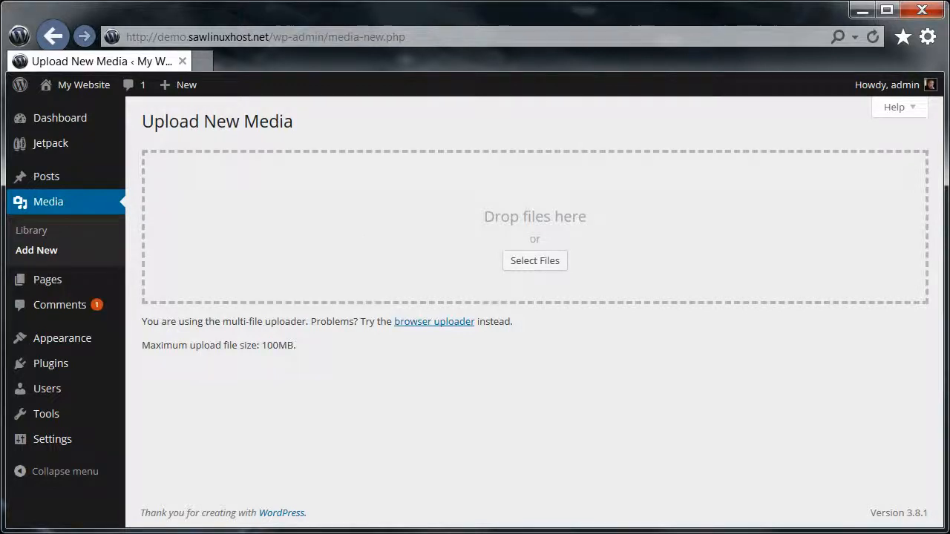
pyautogui.moveTo(556, 112); pyautogui.dragTo(429, 221)
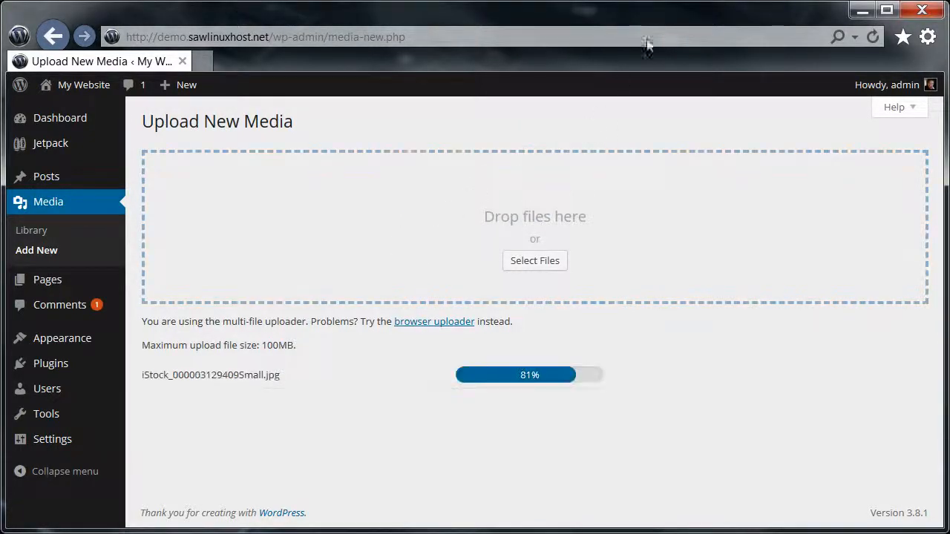
pyautogui.moveTo(630, 70); pyautogui.dragTo(445, 233)
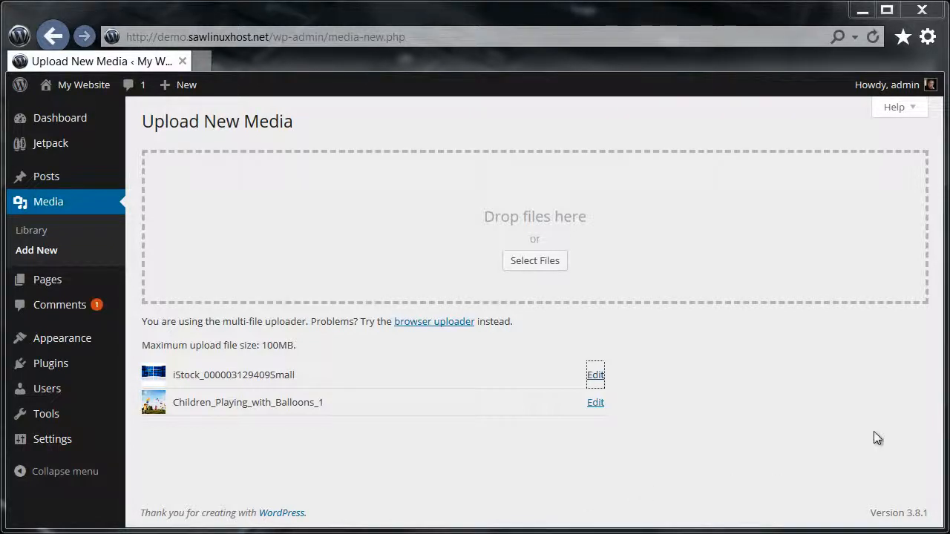
pyautogui.click(596, 375)
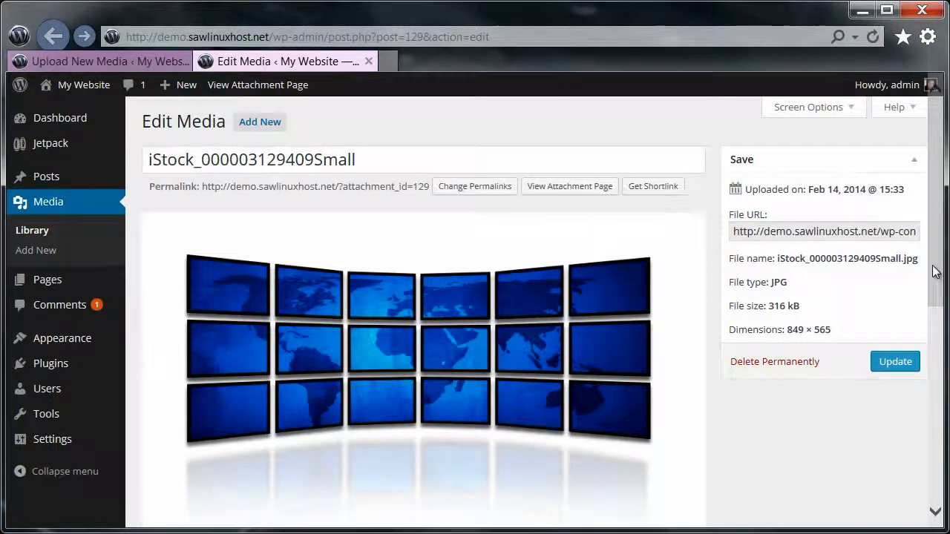
pyautogui.moveTo(933, 265); pyautogui.dragTo(946, 451)
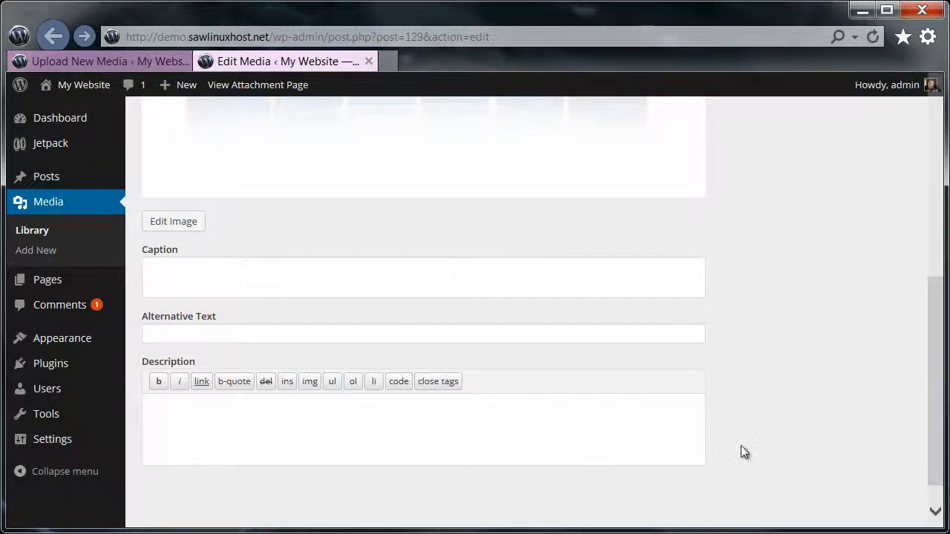
pyautogui.scroll(1, 936, 339)
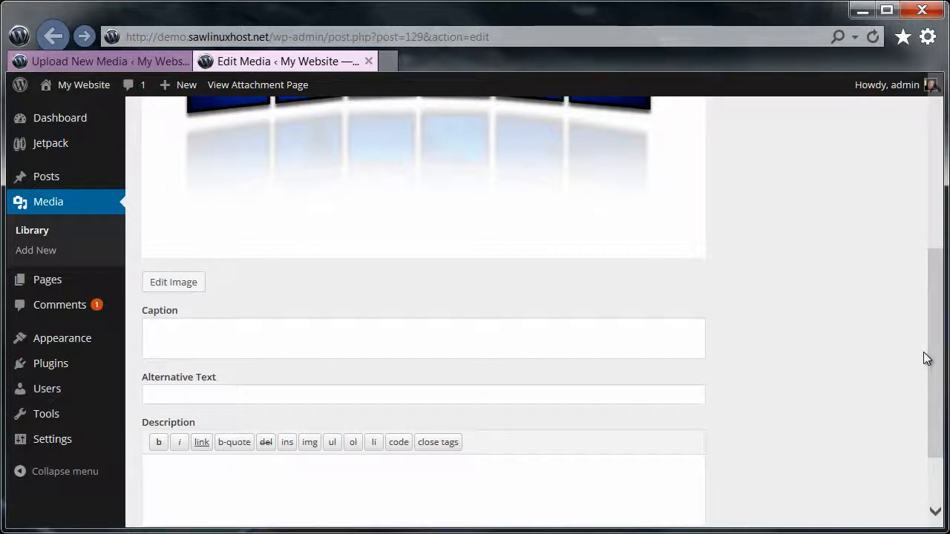
pyautogui.click(170, 284)
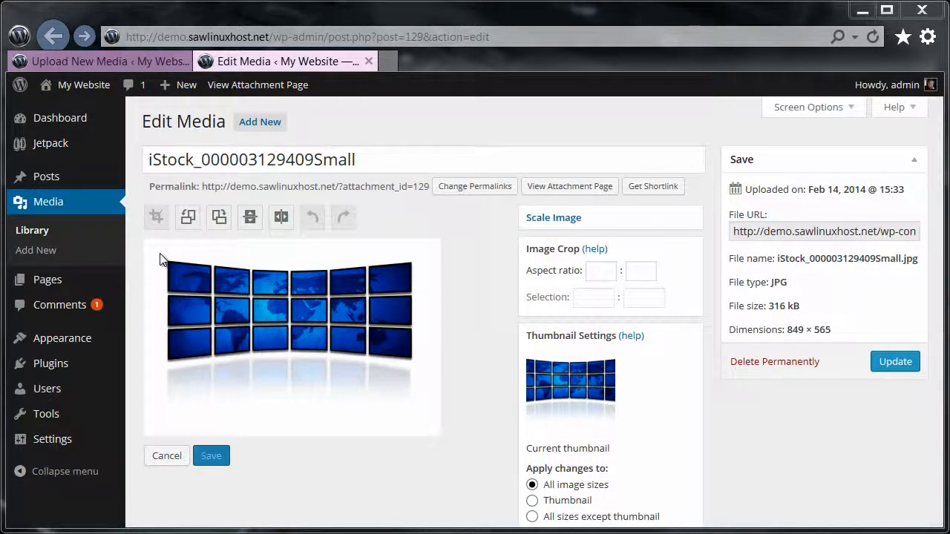
# Crop the image to a 747 × 420 selection around the screens and their reflection, and save it
pyautogui.moveTo(161, 259); pyautogui.dragTo(421, 400)
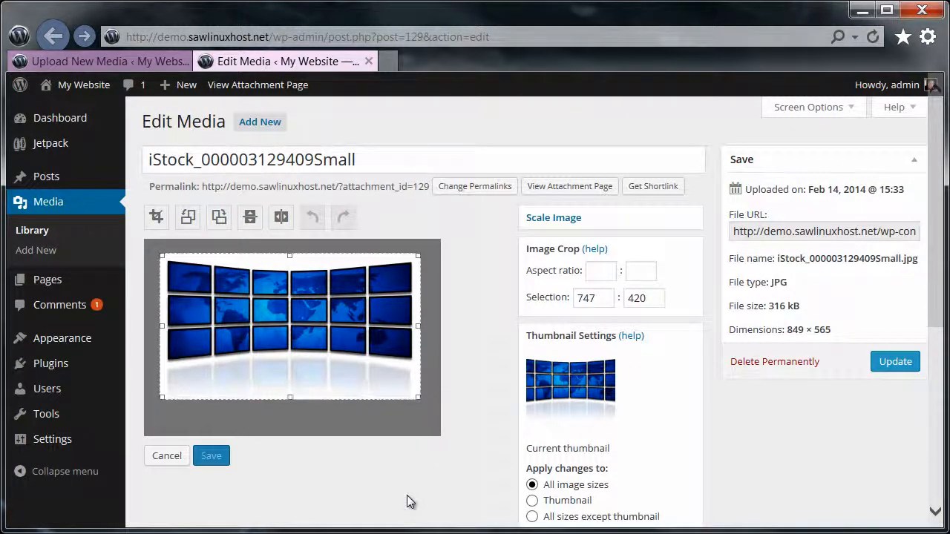
pyautogui.click(157, 216)
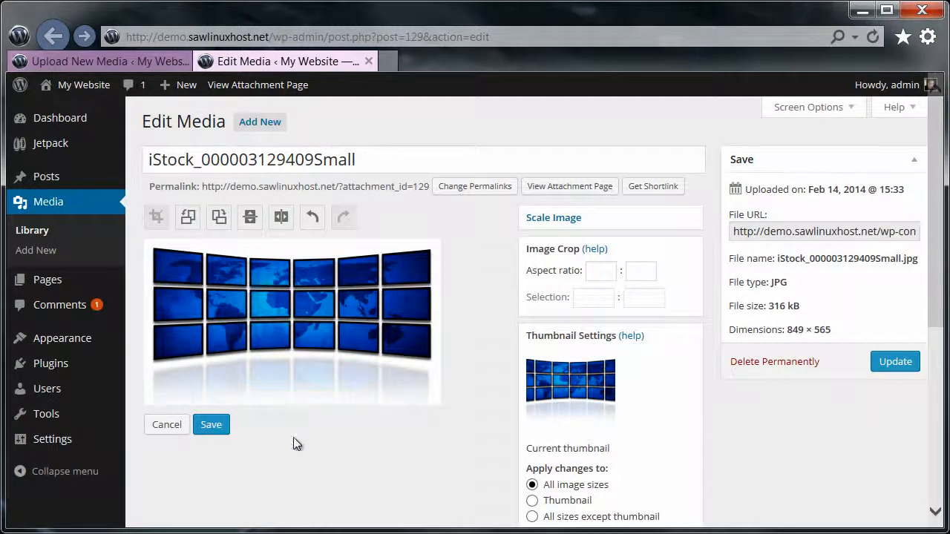
pyautogui.click(212, 425)
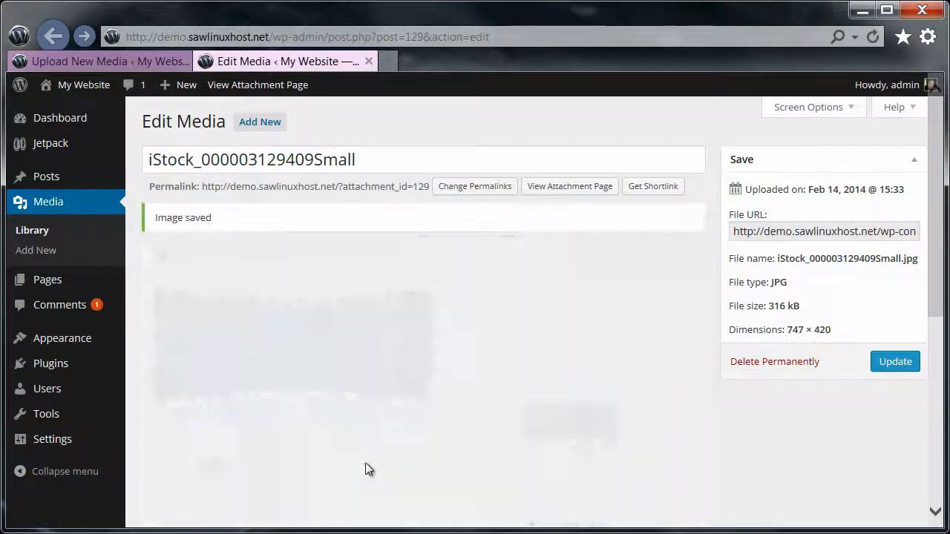
# Reopen the image editor for the cropped picture and scale it proportionally to a width of 615
pyautogui.scroll(-3, 795, 449)
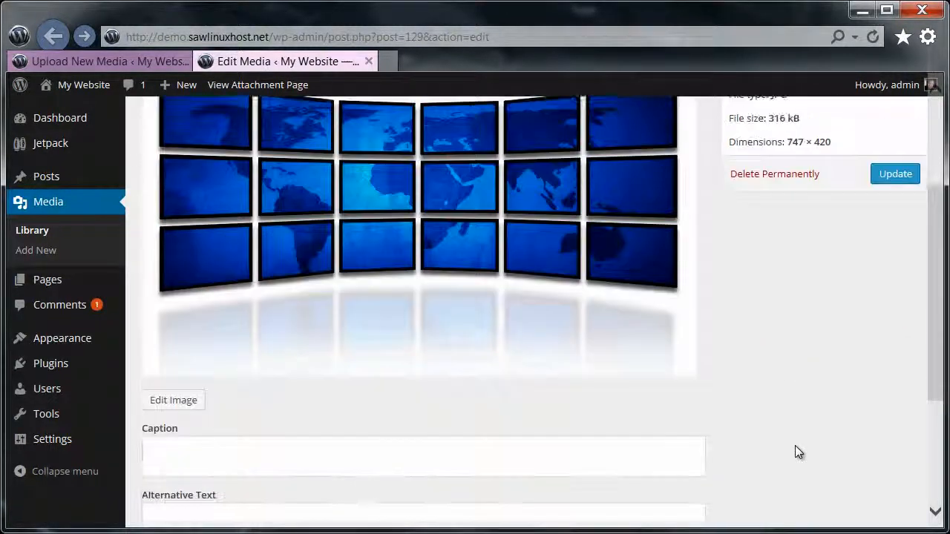
pyautogui.scroll(2, 795, 447)
pyautogui.scroll(-1, 794, 447)
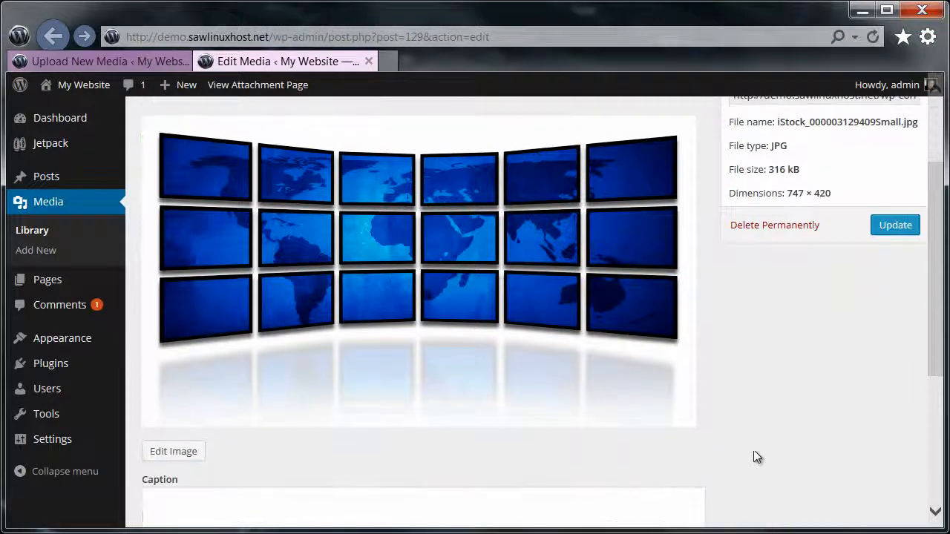
pyautogui.click(171, 451)
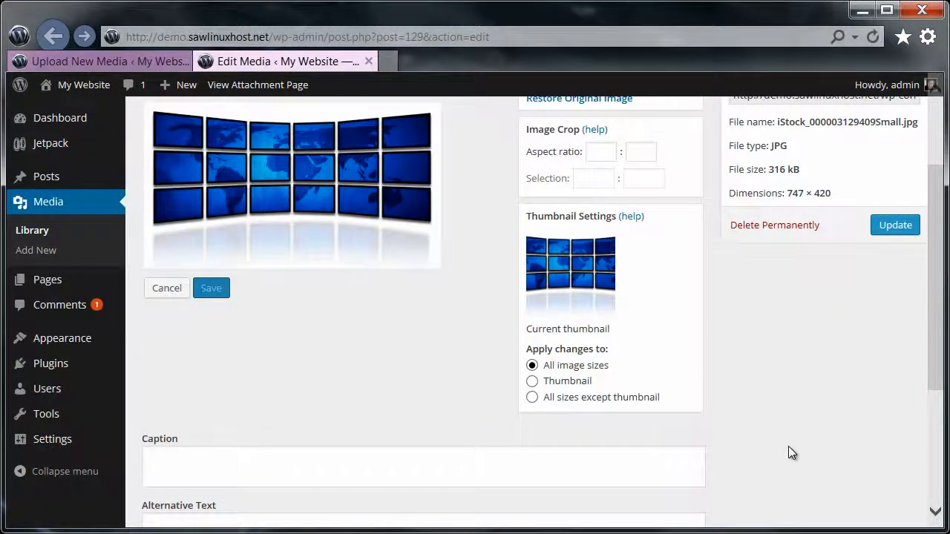
pyautogui.scroll(2, 789, 446)
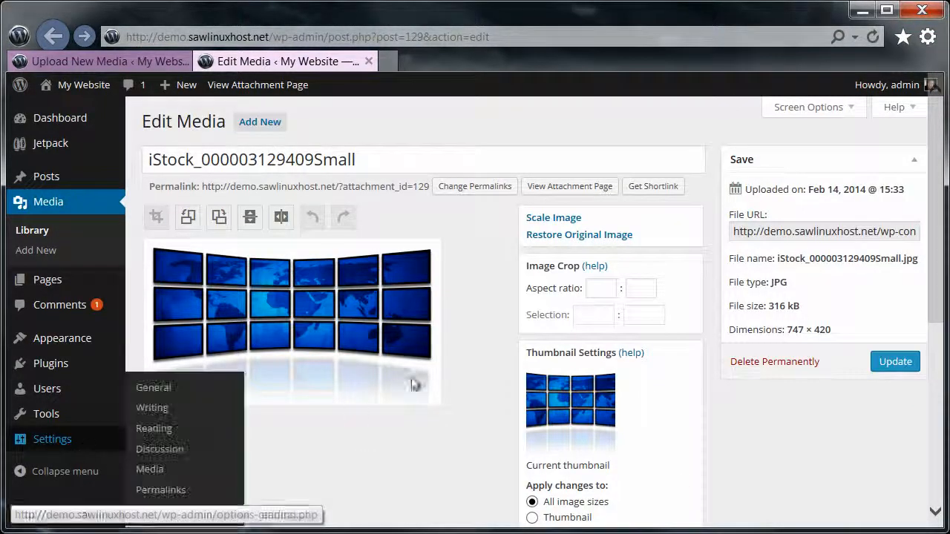
pyautogui.click(558, 223)
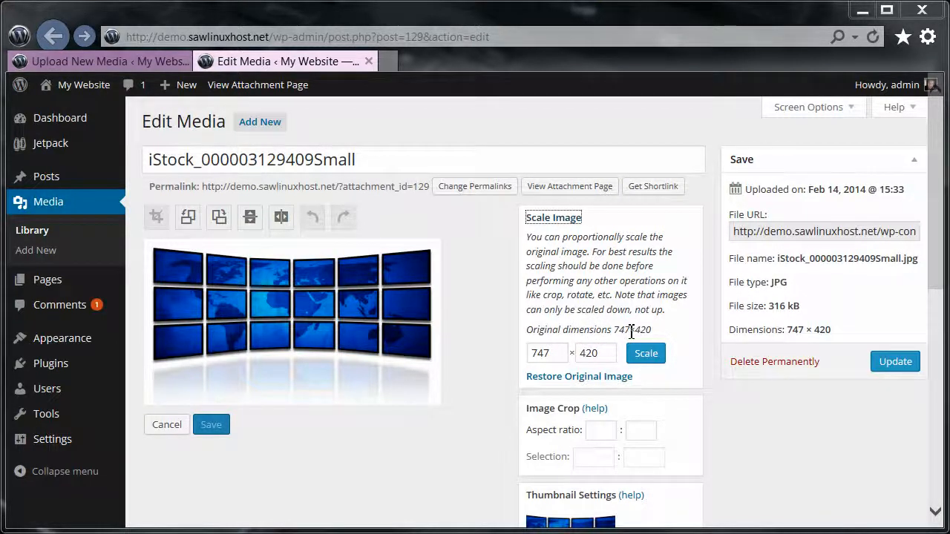
pyautogui.moveTo(557, 354); pyautogui.dragTo(531, 355)
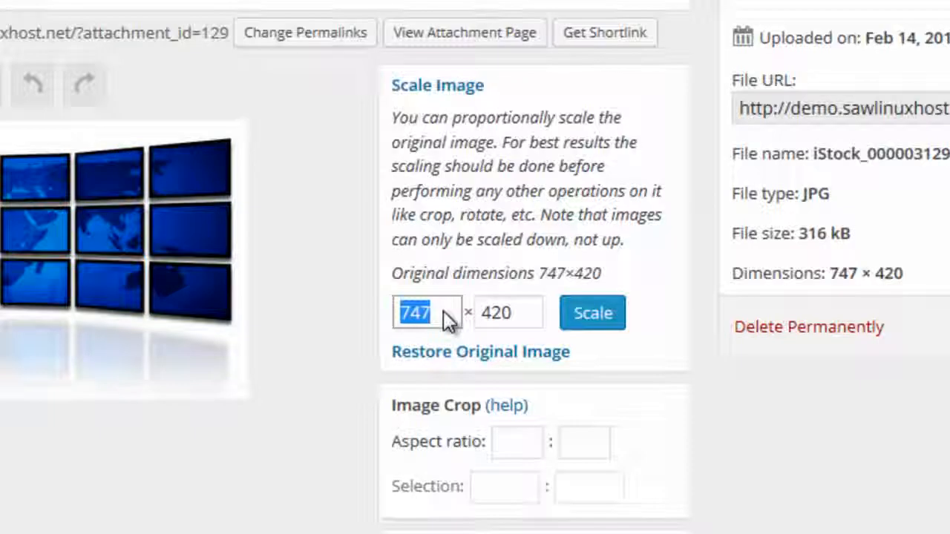
pyautogui.write('61')
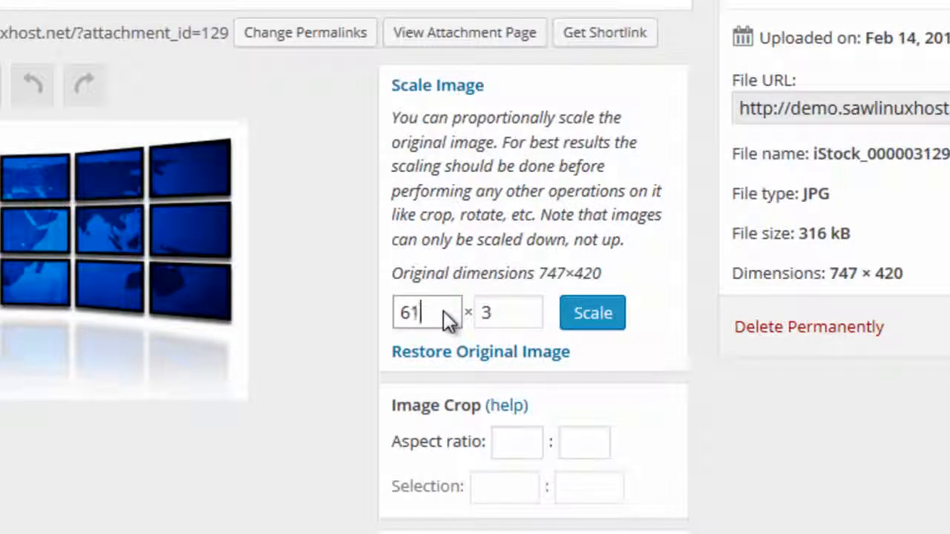
pyautogui.write('5')
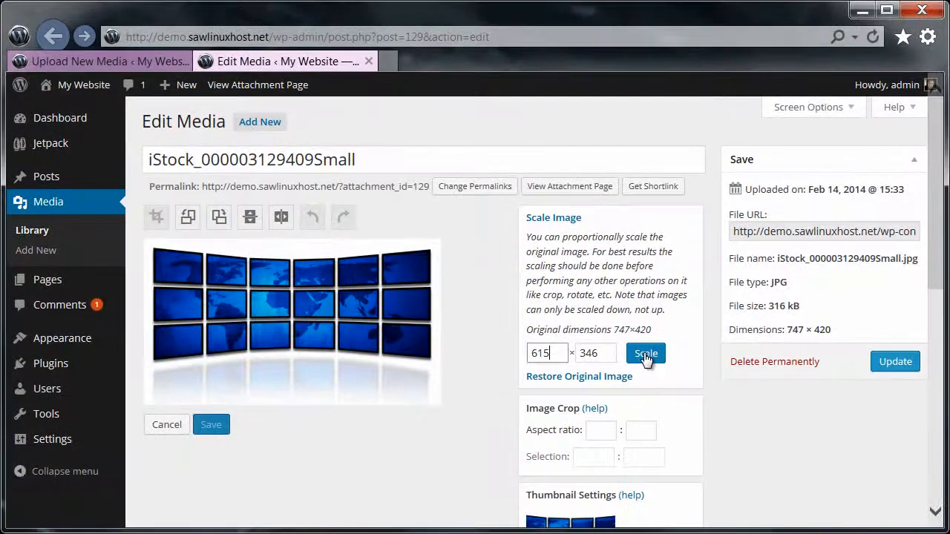
pyautogui.click(645, 355)
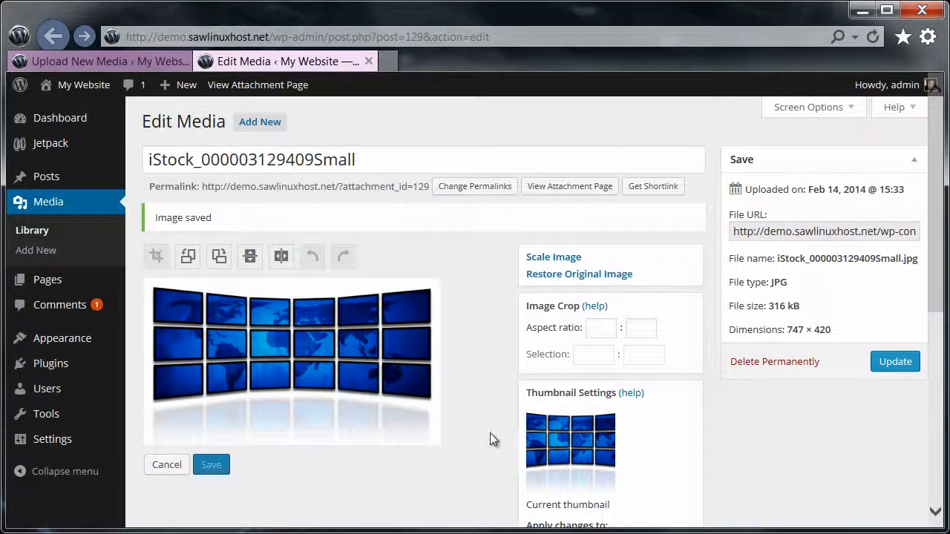
# Update the media attachment to store the edited image, keeping the thumbnail changes applied to all image sizes
pyautogui.scroll(-2, 769, 438)
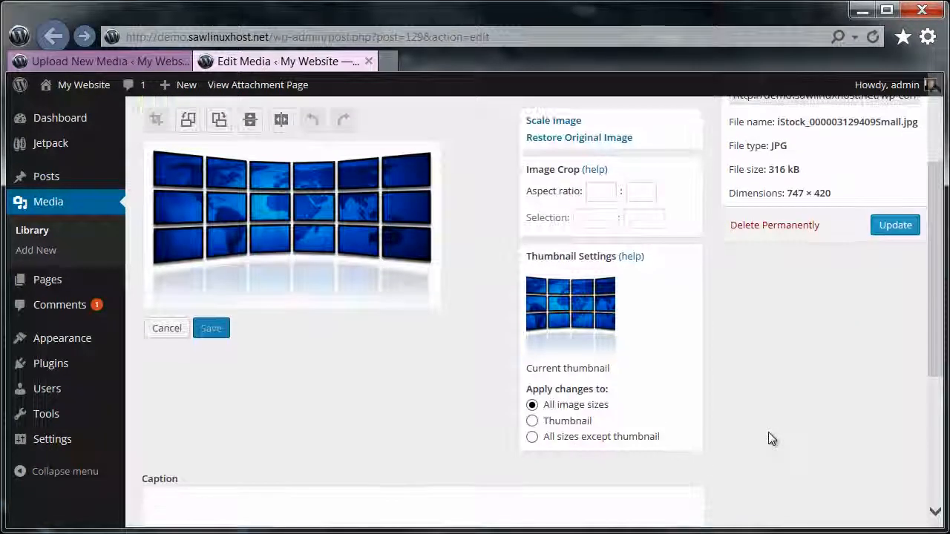
pyautogui.scroll(1, 769, 433)
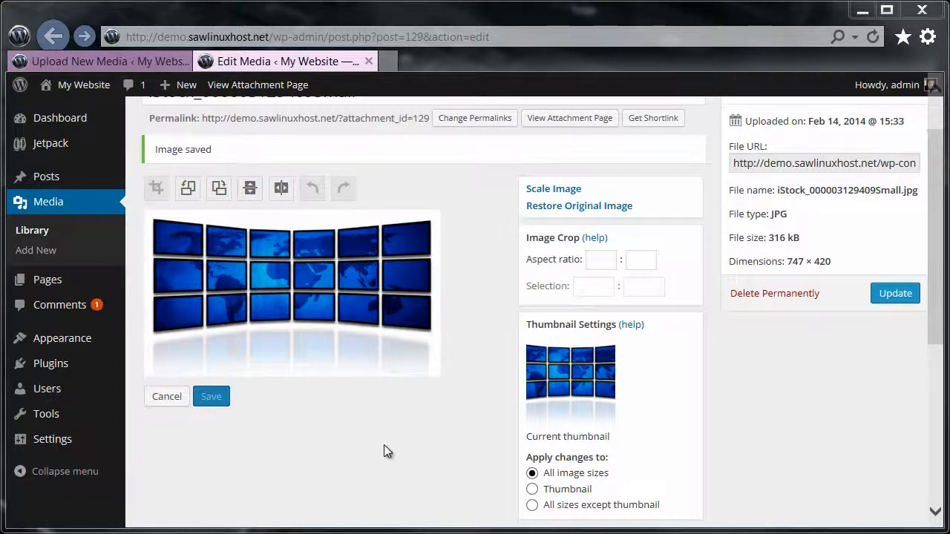
pyautogui.moveTo(940, 341); pyautogui.dragTo(936, 397)
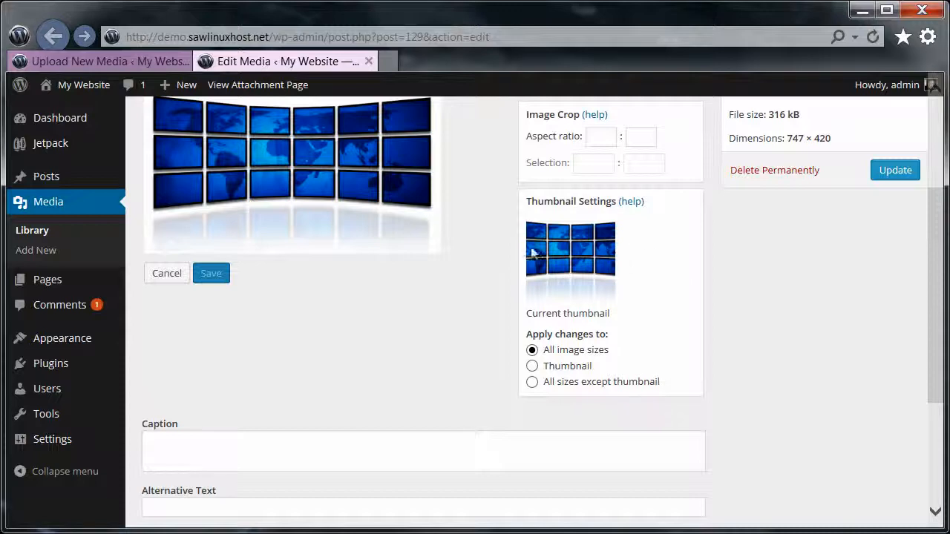
pyautogui.scroll(2, 452, 304)
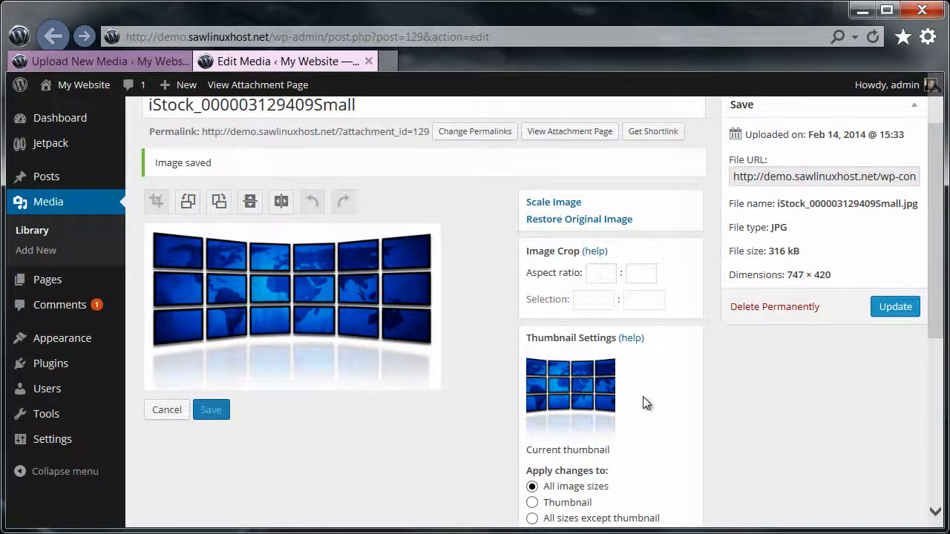
pyautogui.scroll(-1, 683, 409)
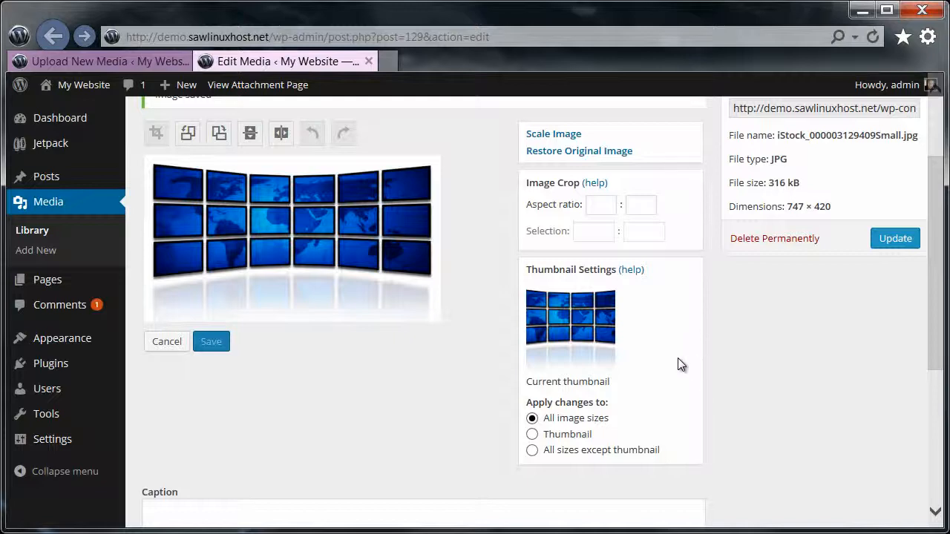
pyautogui.scroll(-3, 320, 430)
pyautogui.scroll(1, 344, 431)
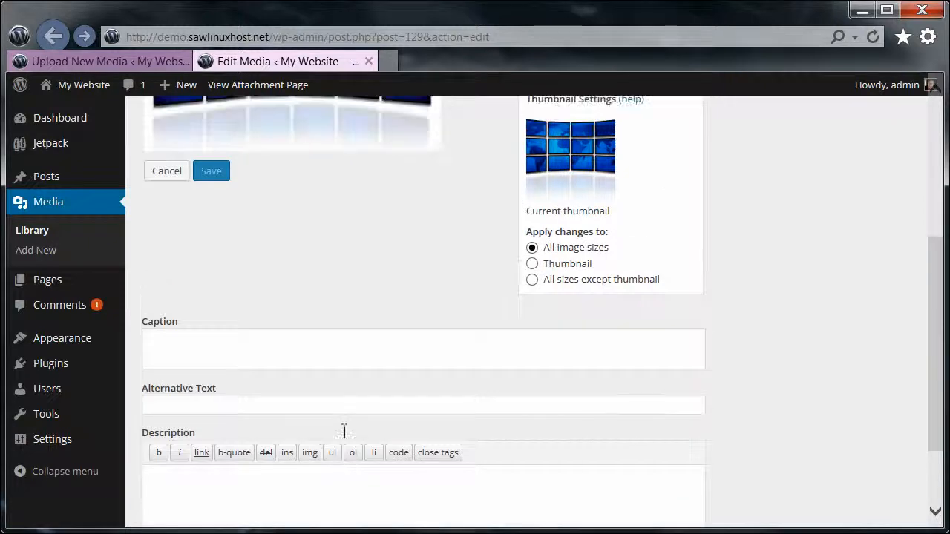
pyautogui.scroll(4, 343, 432)
pyautogui.click(902, 310)
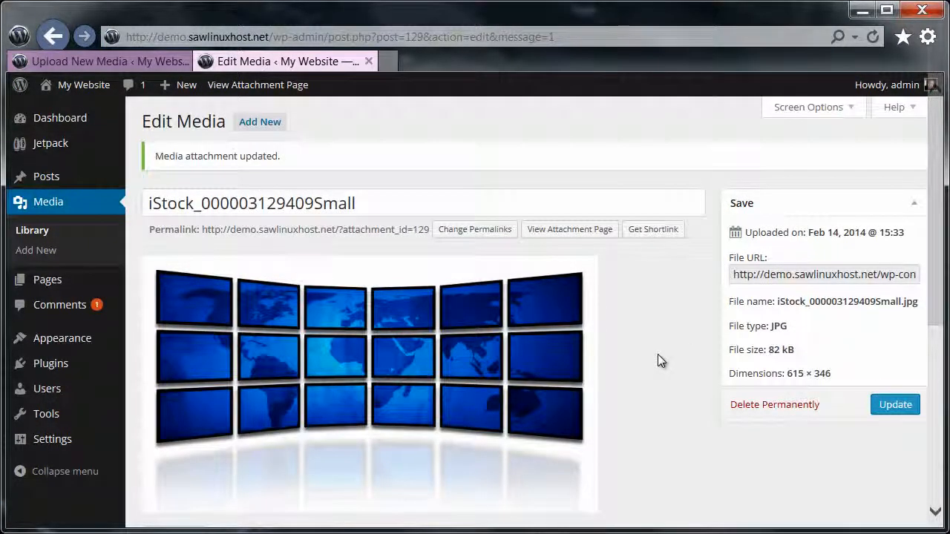
pyautogui.scroll(-2, 659, 356)
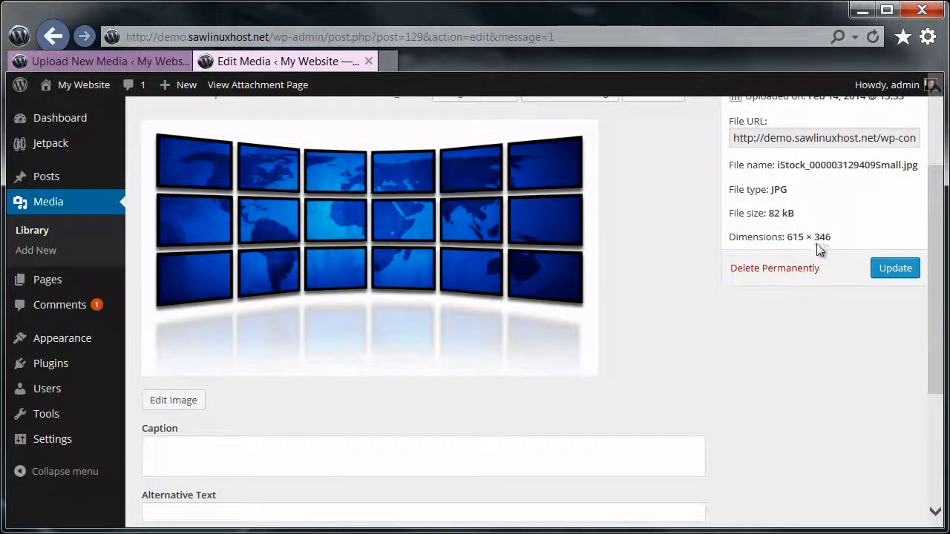
pyautogui.moveTo(35, 109)
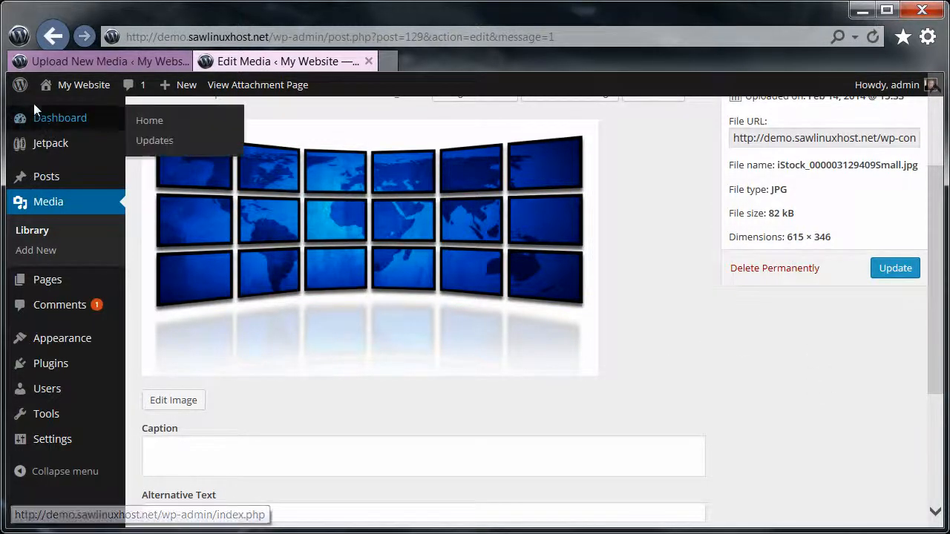
pyautogui.click(52, 228)
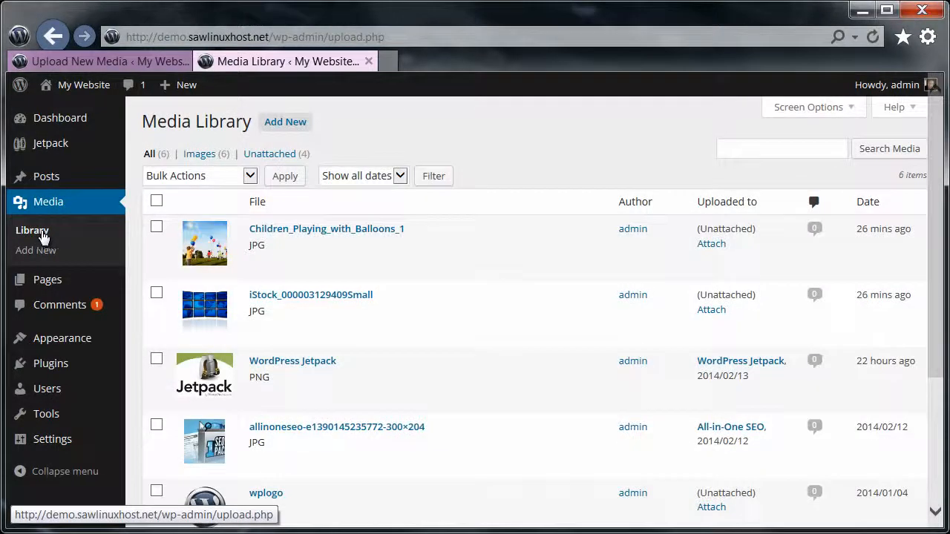
pyautogui.moveTo(502, 266)
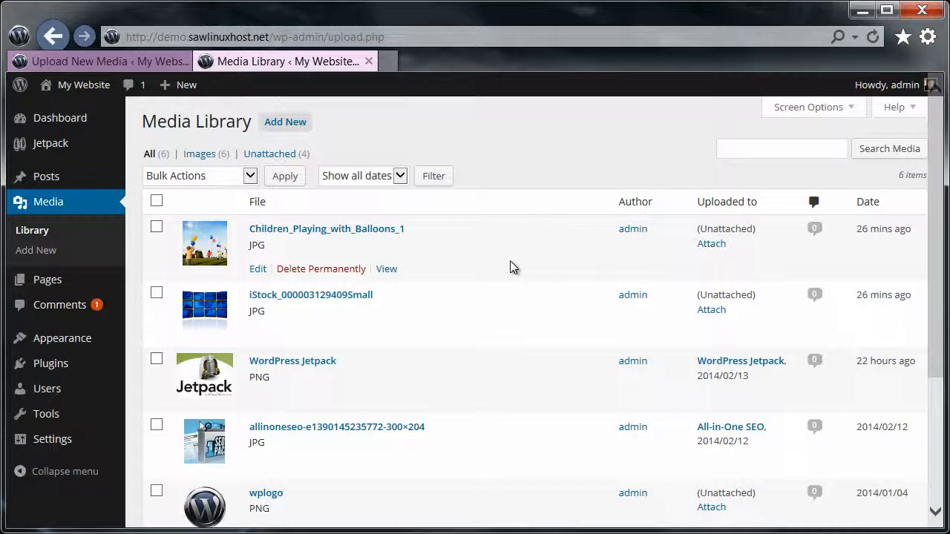
pyautogui.scroll(-1, 510, 265)
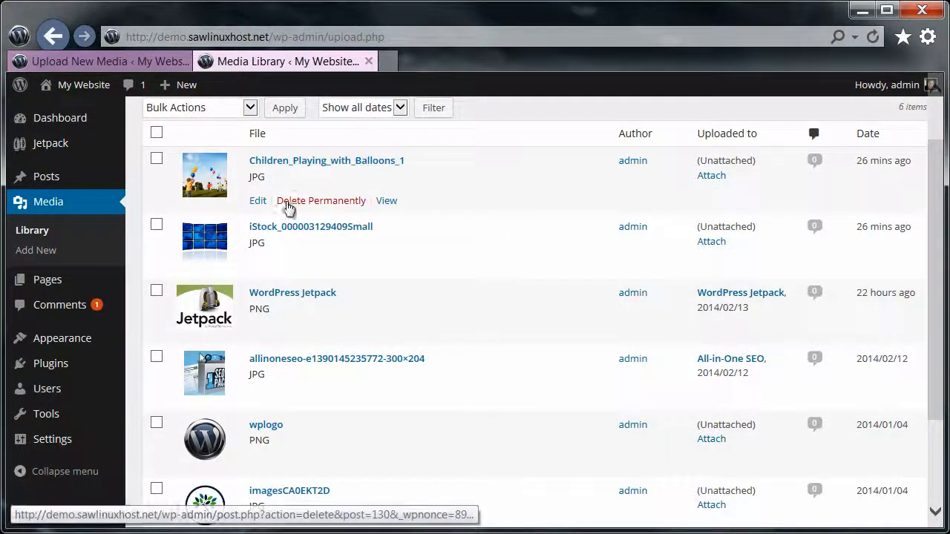
pyautogui.scroll(-1, 516, 306)
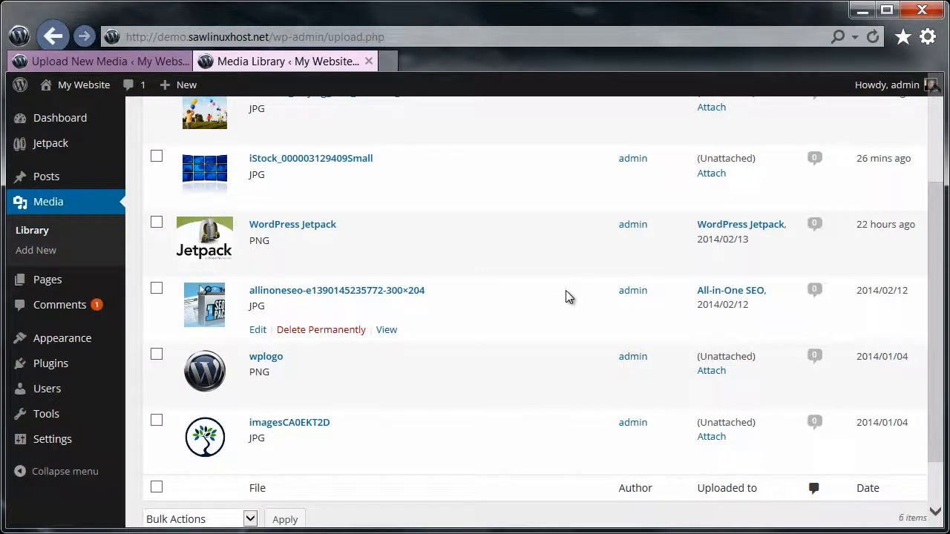
pyautogui.click(259, 331)
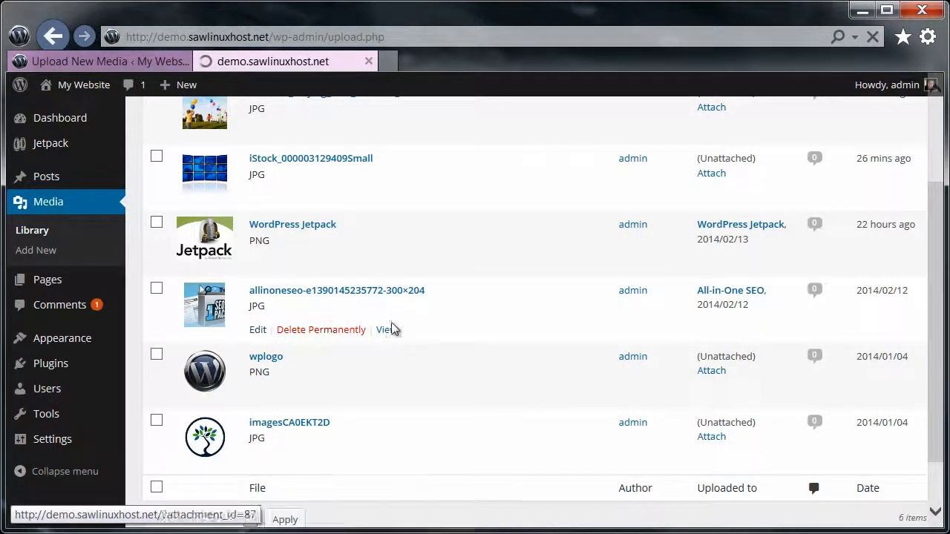
# Open the image editor for the All in 1 SEO Pack picture and apply changes to the thumbnail only
pyautogui.scroll(-2, 499, 322)
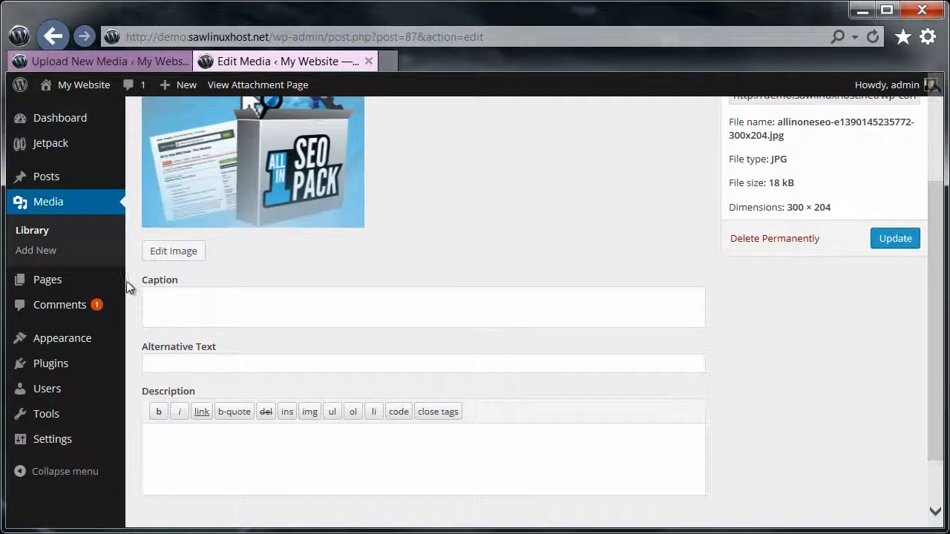
pyautogui.click(174, 255)
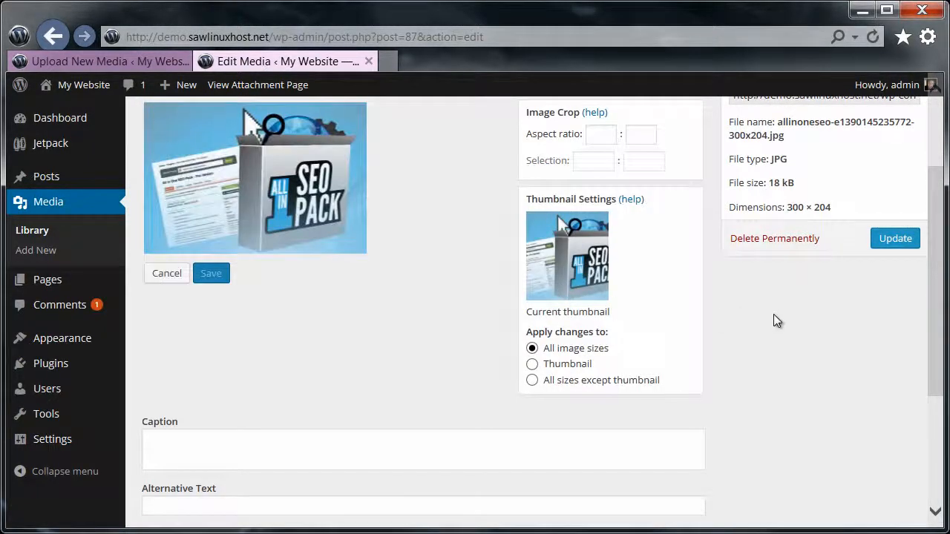
pyautogui.scroll(2, 774, 314)
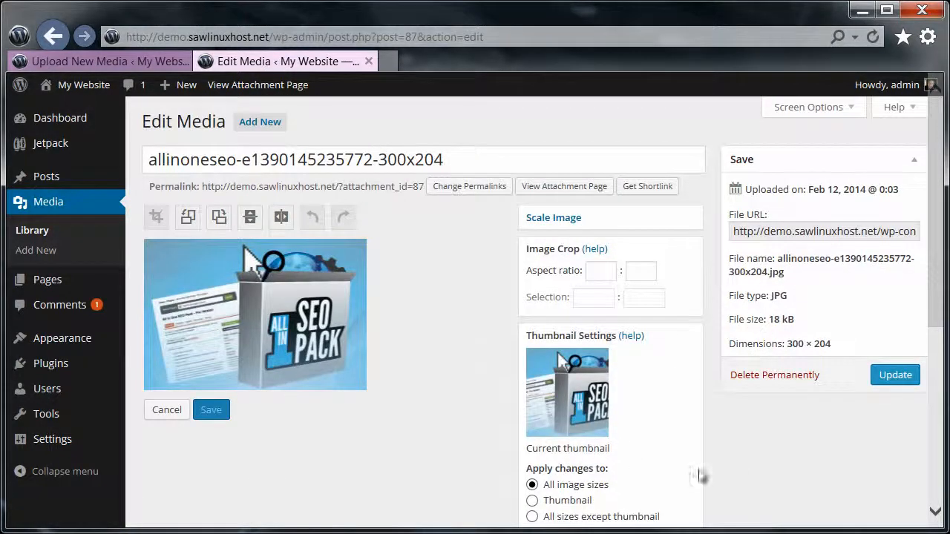
pyautogui.scroll(-1, 713, 471)
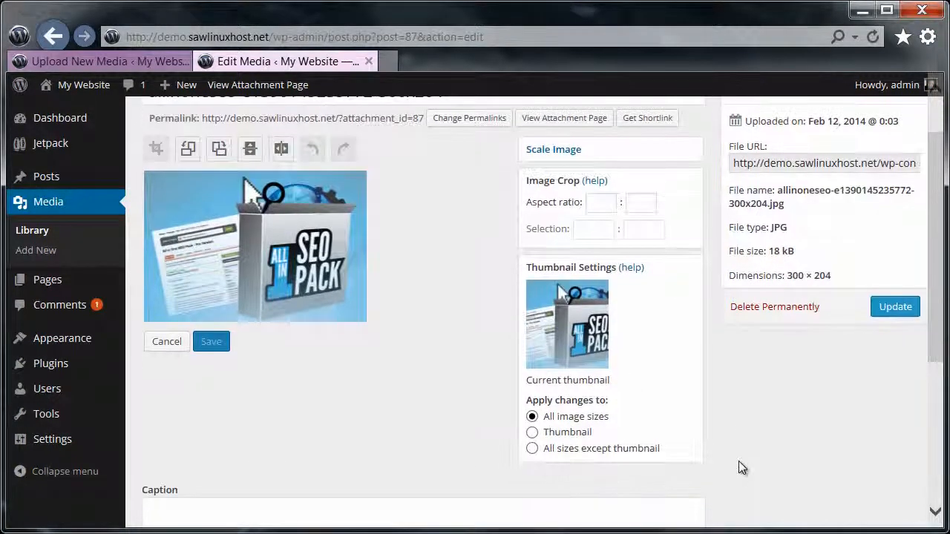
pyautogui.click(533, 434)
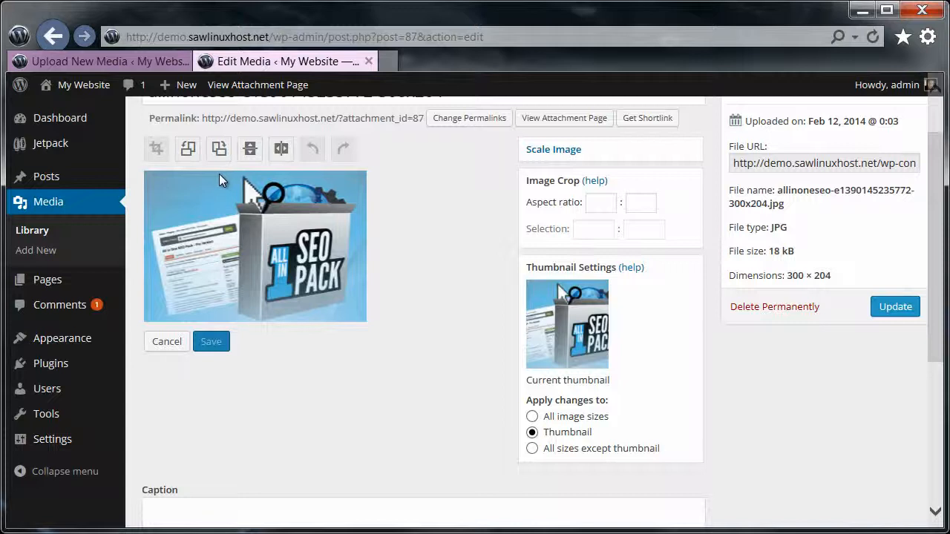
# Crop the thumbnail to a 196 × 199 selection around the SEO Pack box and save it
pyautogui.moveTo(219, 174); pyautogui.dragTo(364, 321)
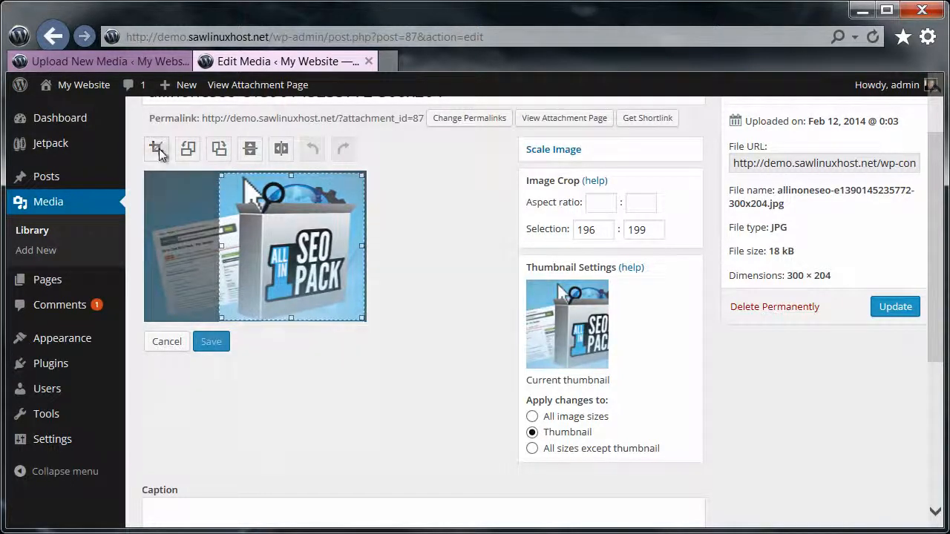
pyautogui.click(159, 150)
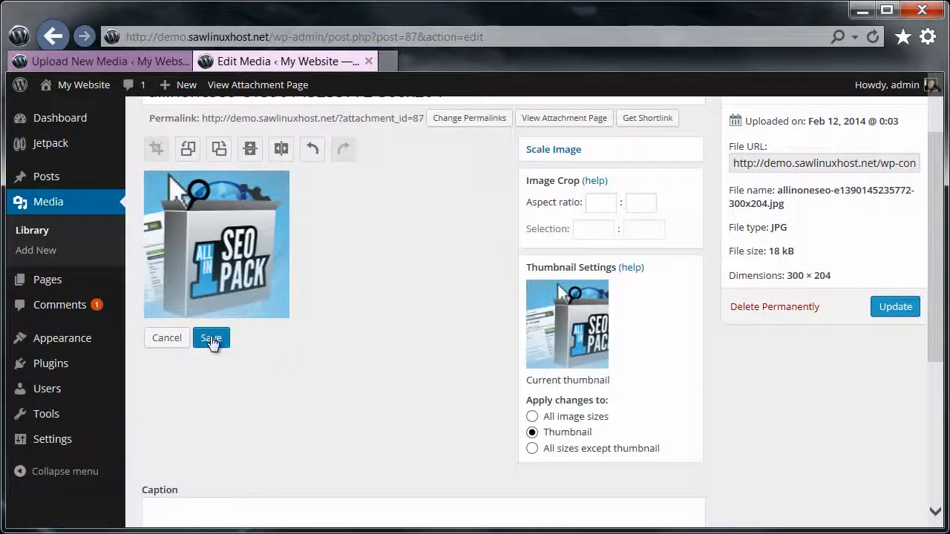
pyautogui.click(211, 339)
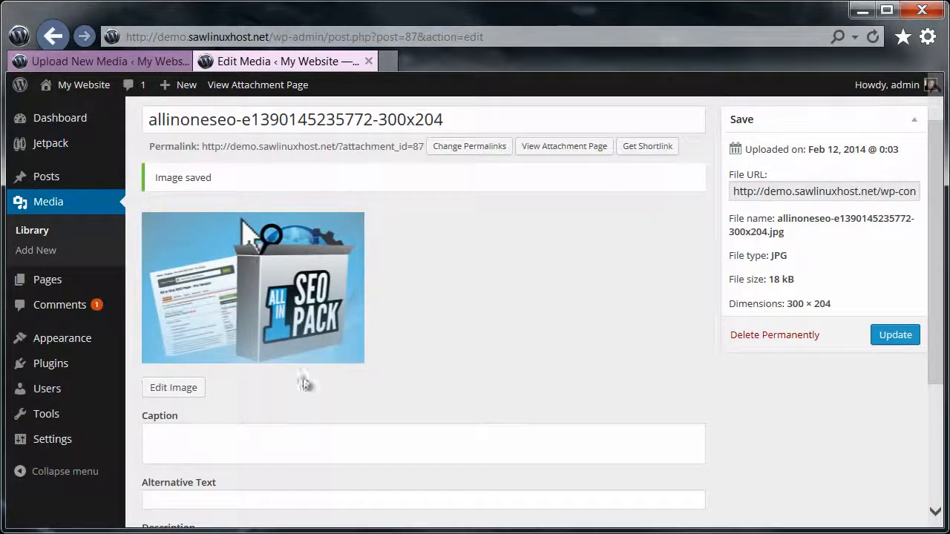
# Check the cropped thumbnail in the image editor, update the media attachment, and return to the Media Library
pyautogui.click(174, 388)
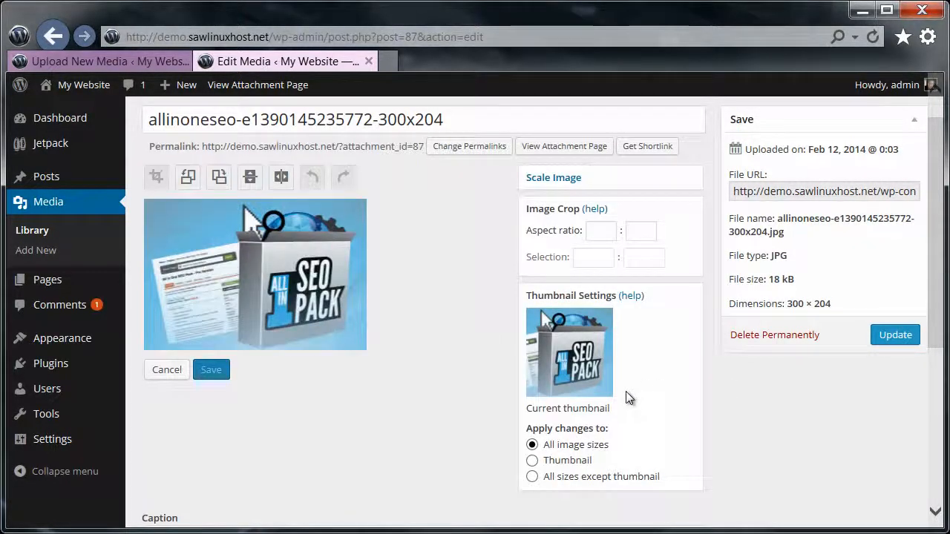
pyautogui.click(895, 335)
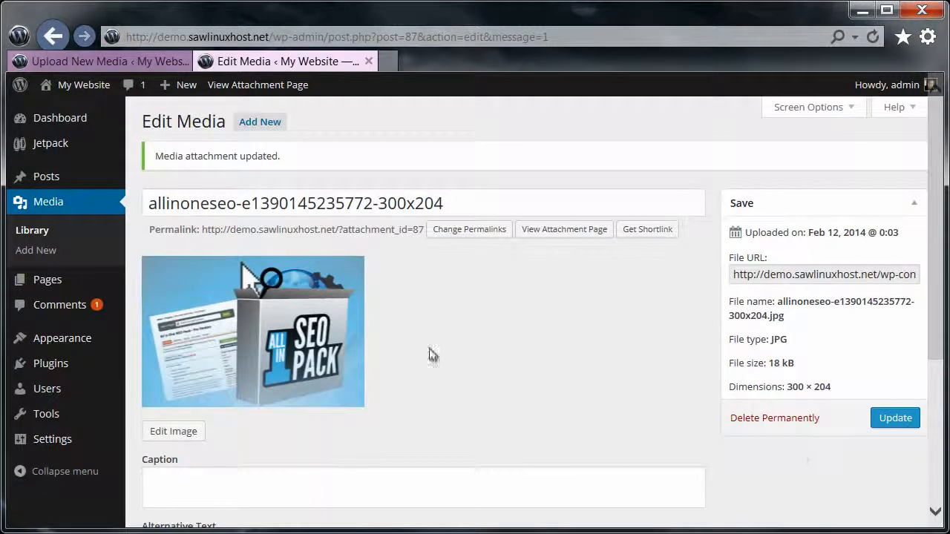
pyautogui.click(39, 233)
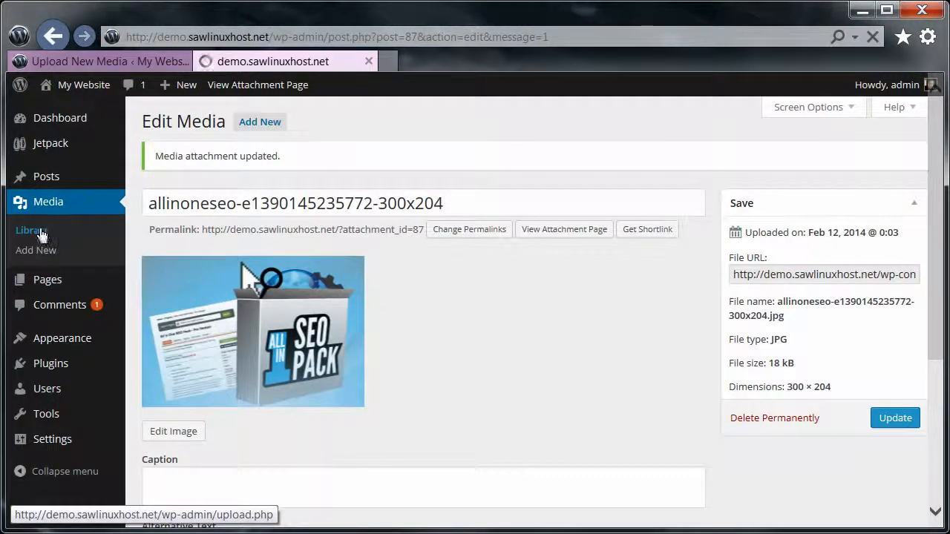
pyautogui.scroll(-2, 264, 384)
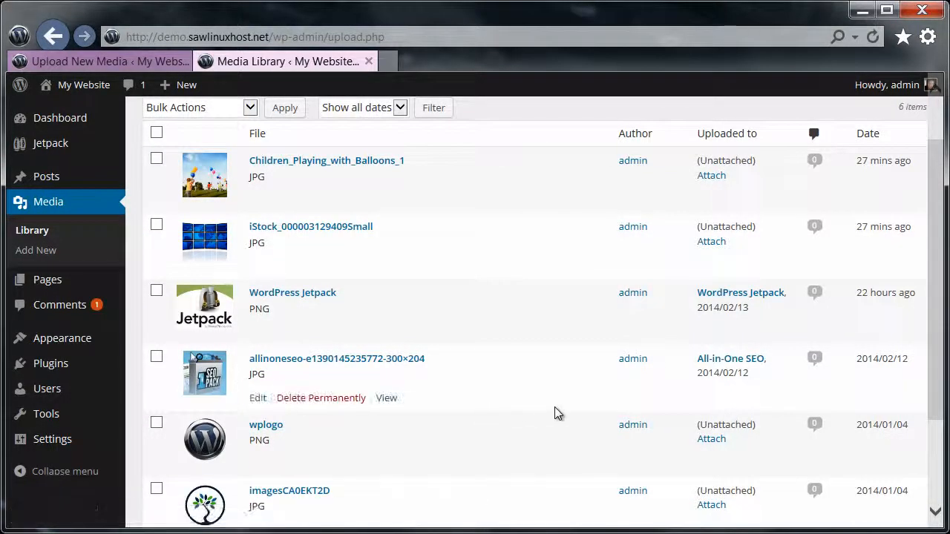
pyautogui.moveTo(40, 389)
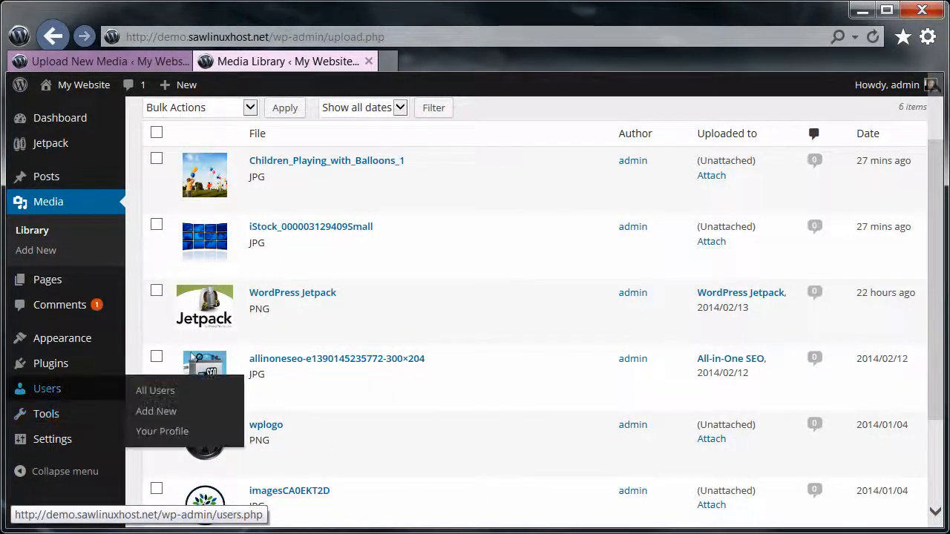
pyautogui.scroll(2, 192, 425)
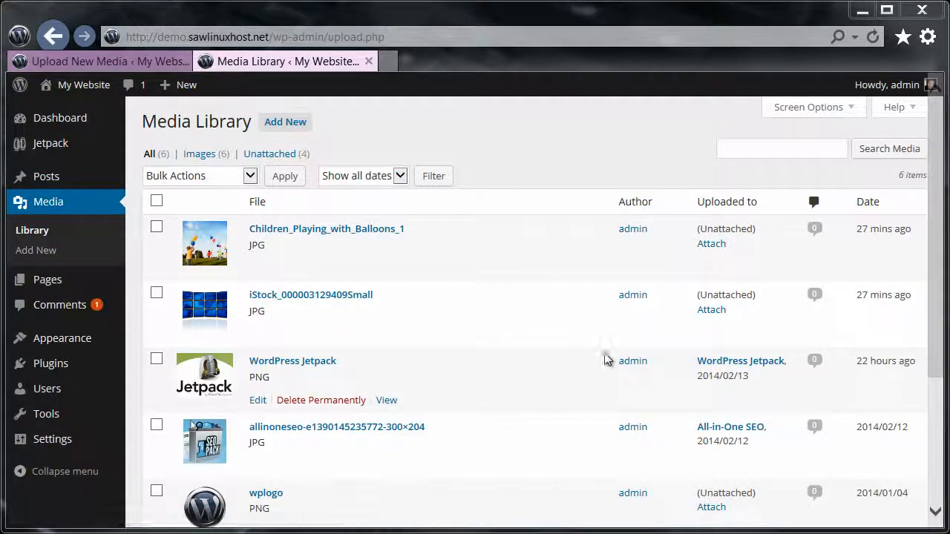
pyautogui.click(718, 311)
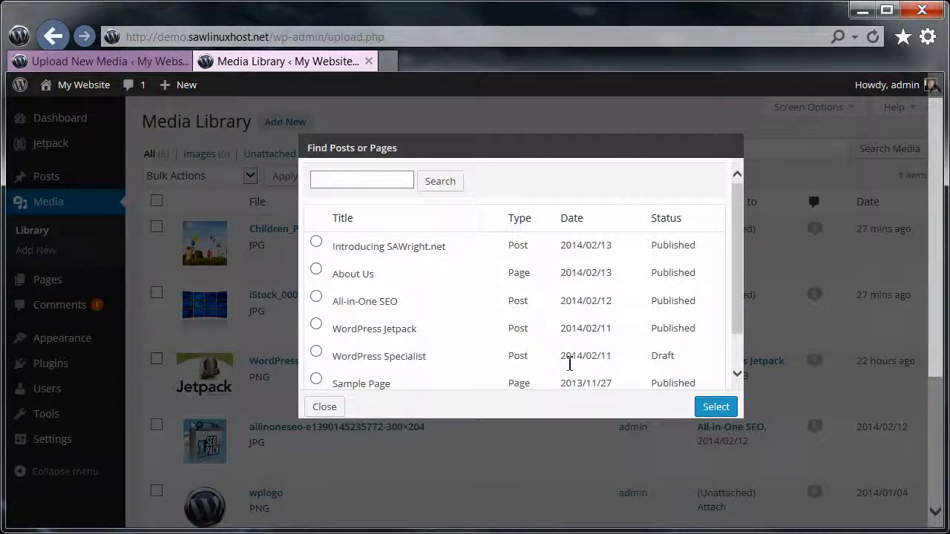
pyautogui.moveTo(737, 274); pyautogui.dragTo(737, 292)
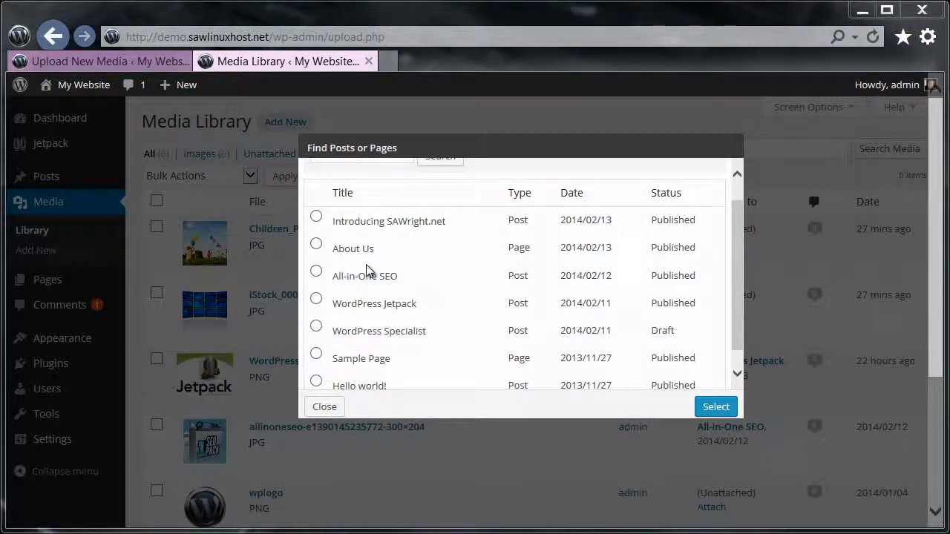
pyautogui.click(316, 246)
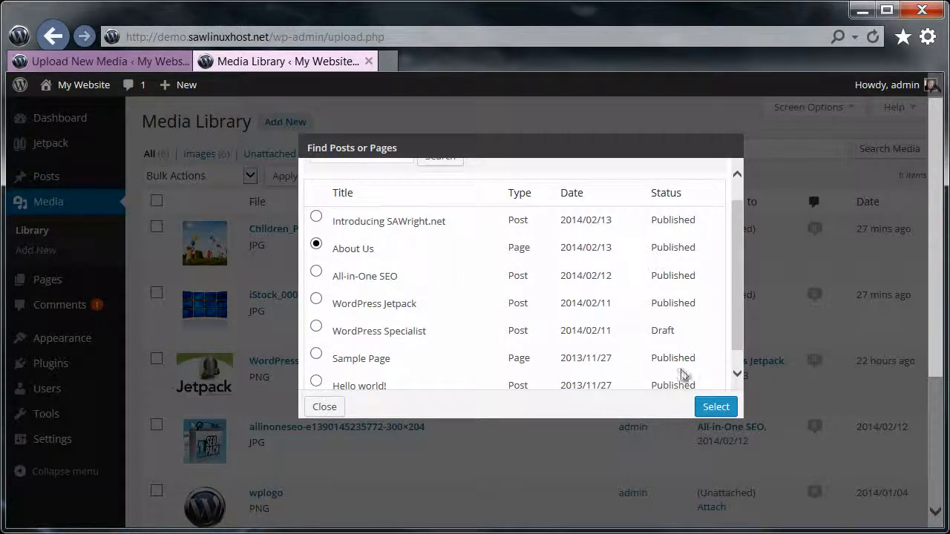
pyautogui.click(715, 408)
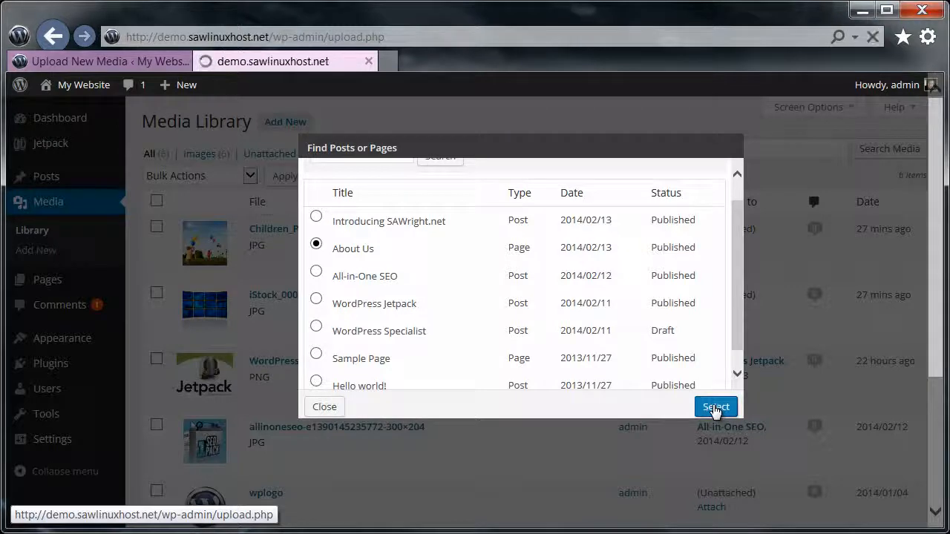